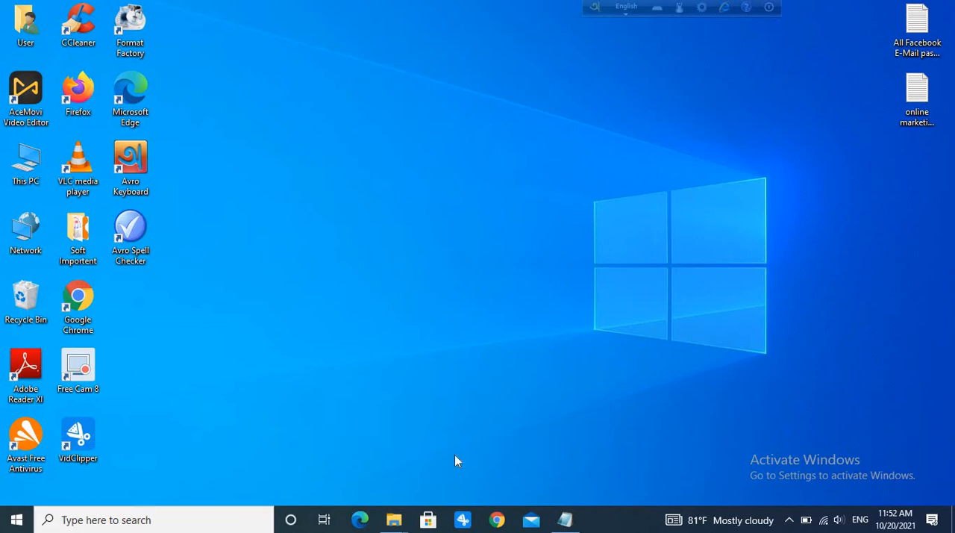
Switch to Google Chrome and open the Messaging settings of the Online marketing tips bd Facebook Page.
click(498, 527)
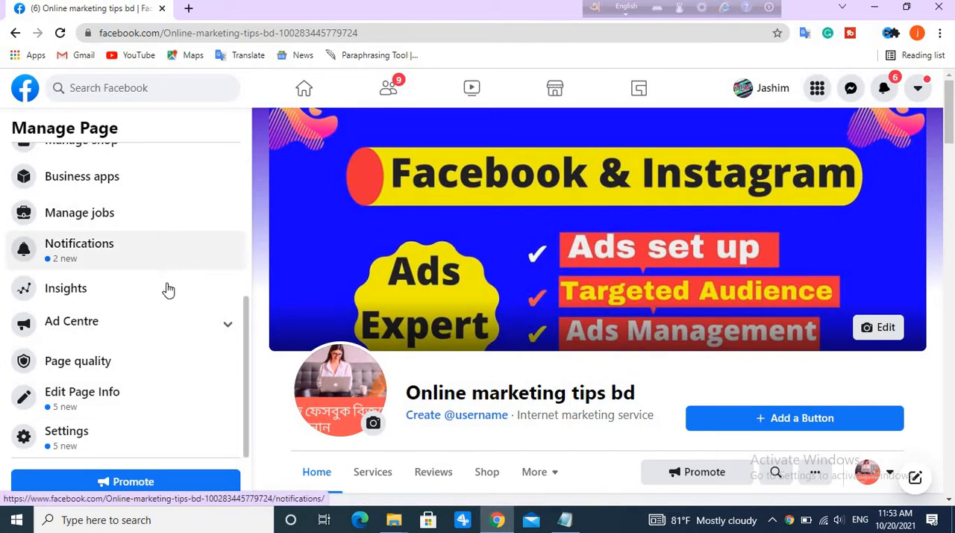
click(72, 423)
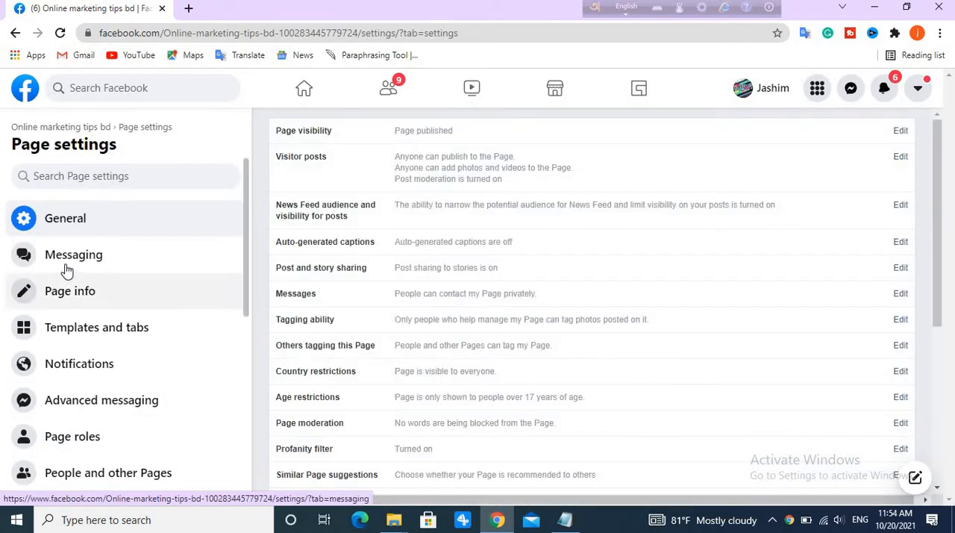
click(79, 261)
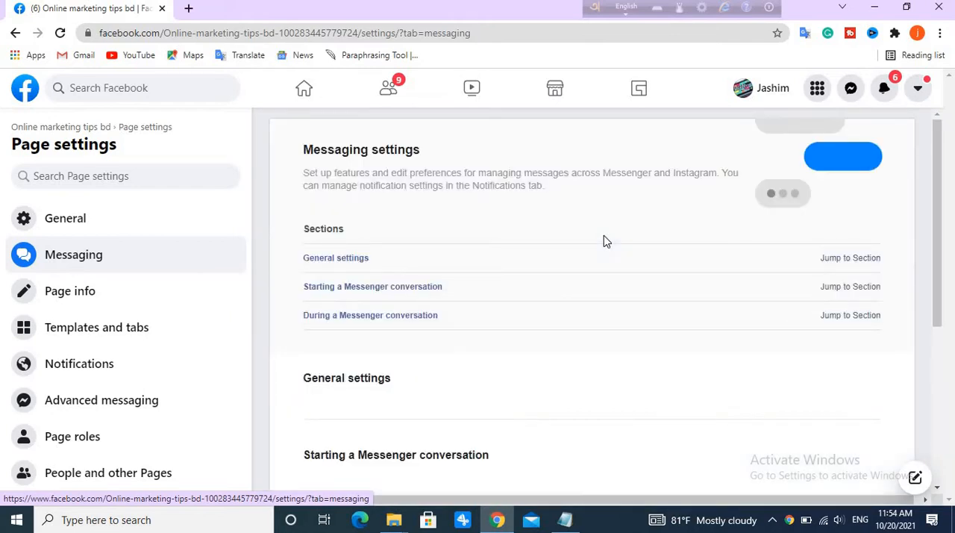
Start adding Messenger to the website from the Page's Messaging settings.
scroll(405, 326, down, 2)
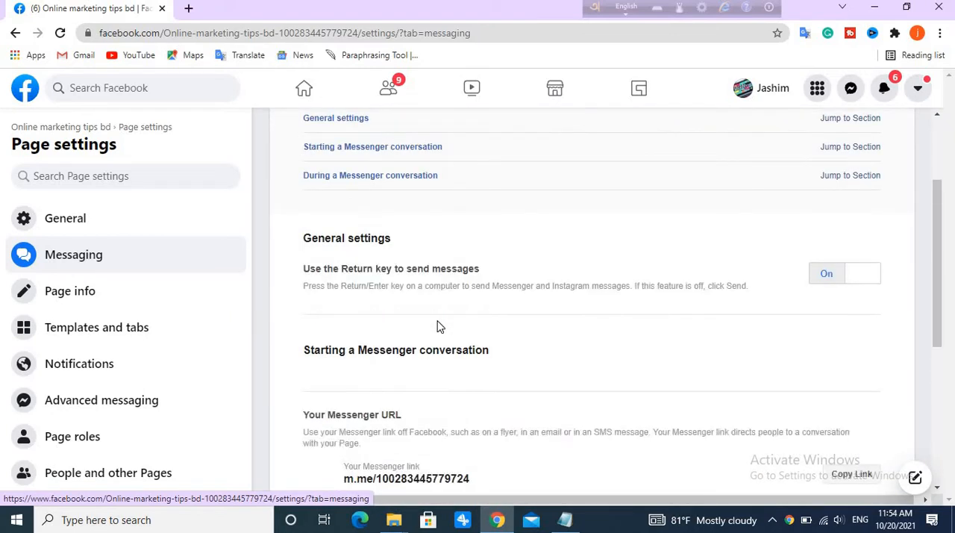
scroll(347, 360, down, 3)
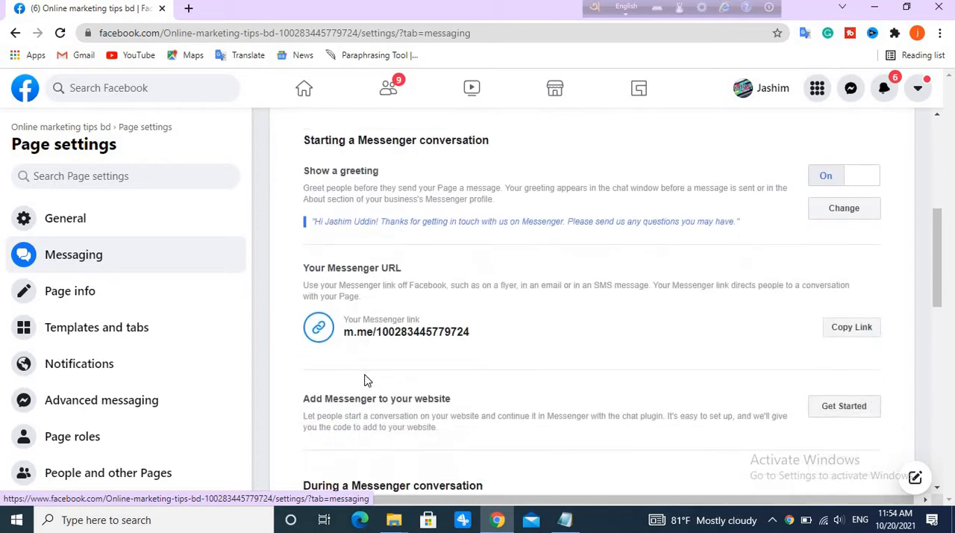
scroll(332, 280, down, 3)
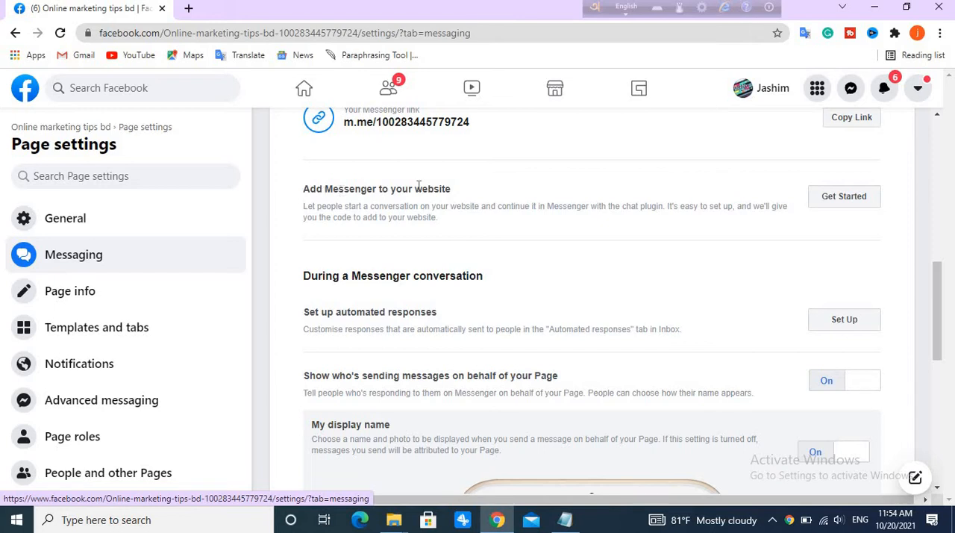
click(845, 203)
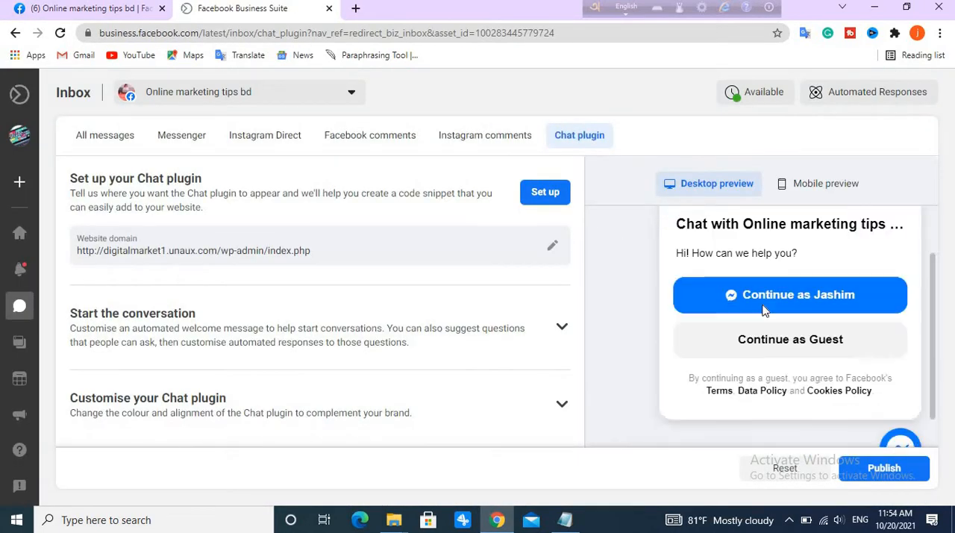
Examine the desktop preview of the Chat plugin, including its chat options and Messenger bubble.
scroll(765, 310, down, 1)
scroll(785, 324, up, 2)
scroll(855, 357, down, 1)
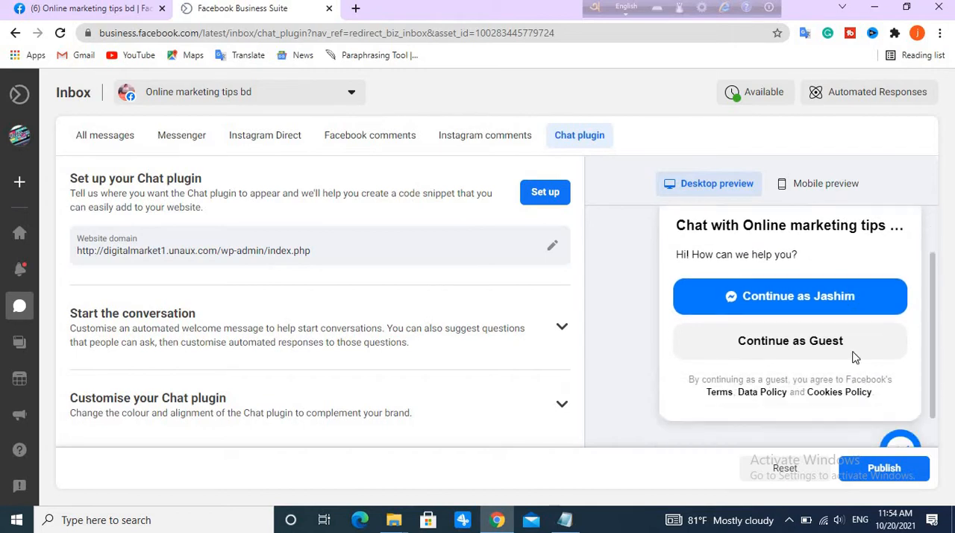
scroll(856, 358, down, 1)
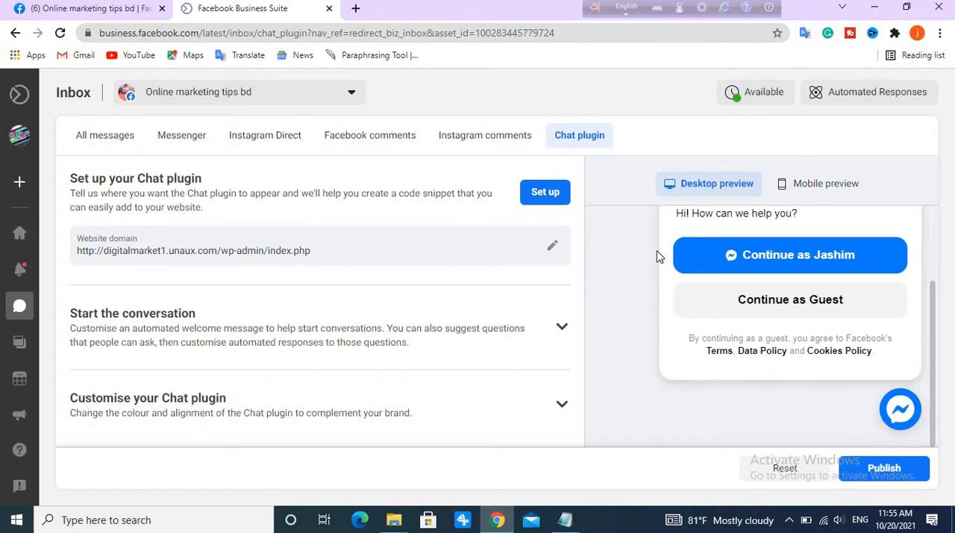
click(899, 415)
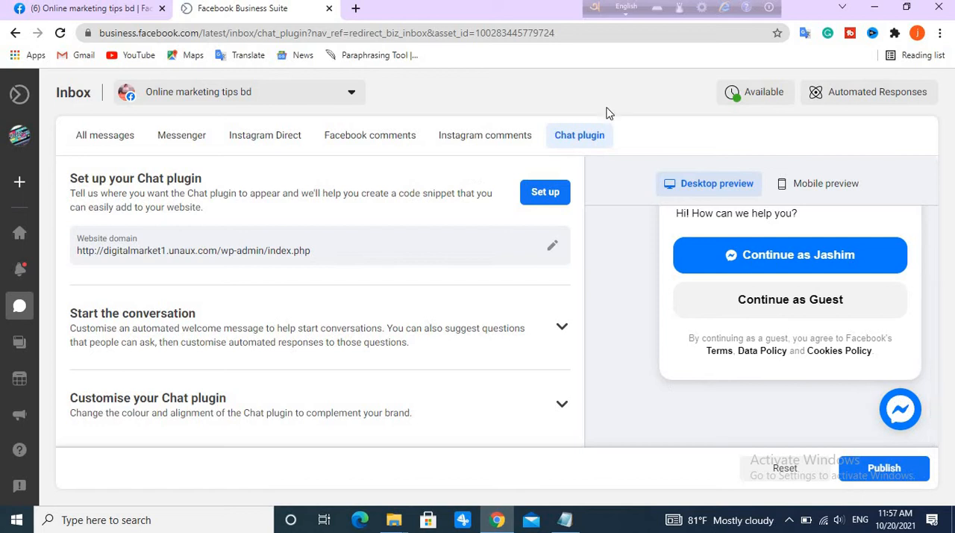
Begin the Chat plugin setup, review the available languages, and save English (US) as the plugin language.
click(556, 198)
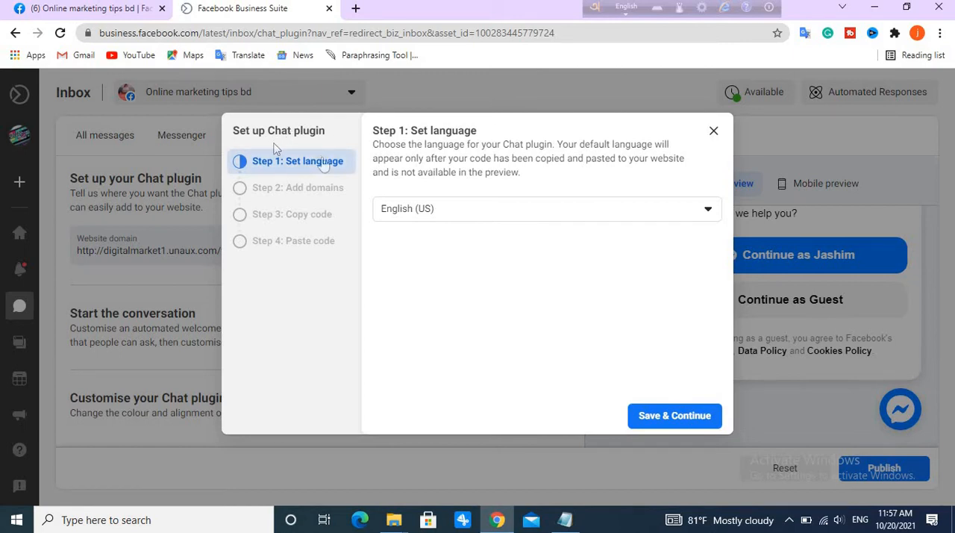
click(565, 217)
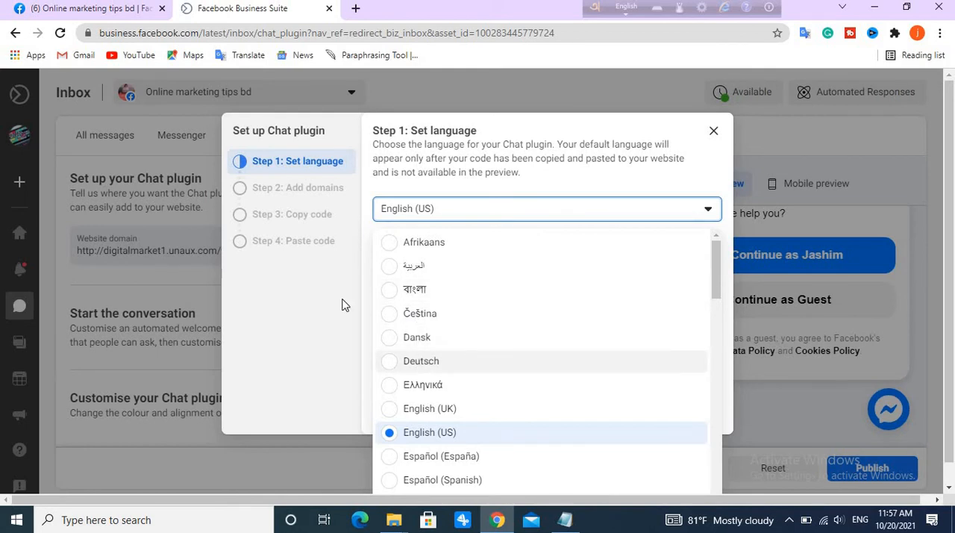
scroll(458, 327, down, 3)
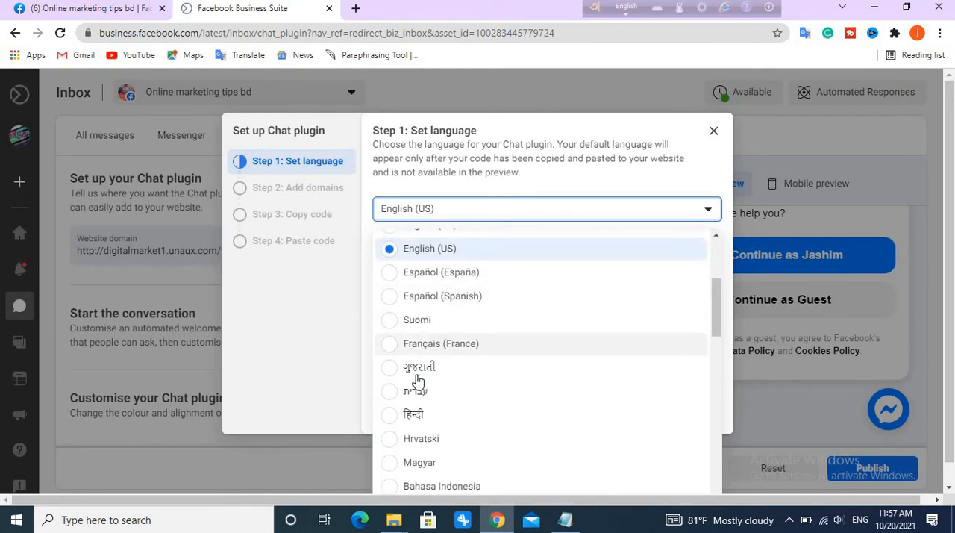
scroll(426, 359, down, 2)
scroll(427, 321, up, 1)
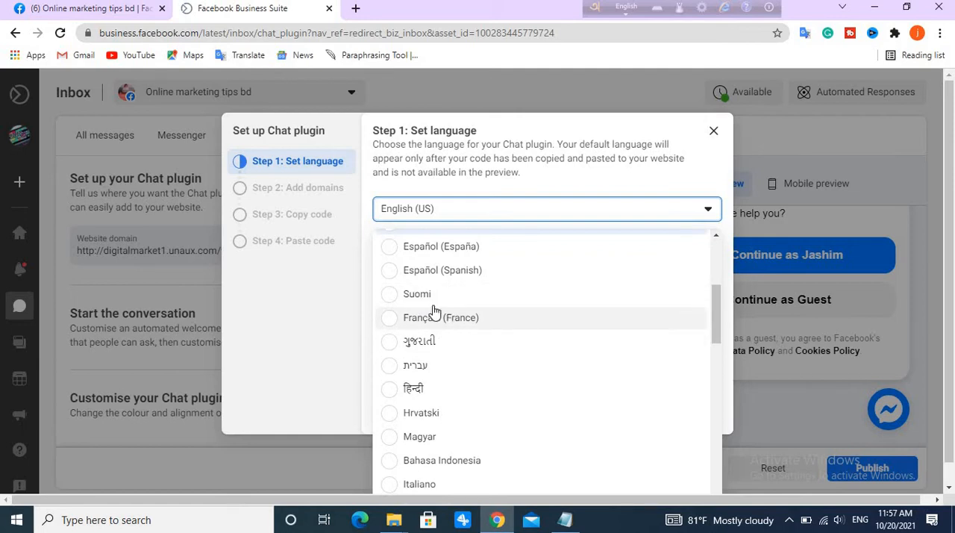
click(524, 212)
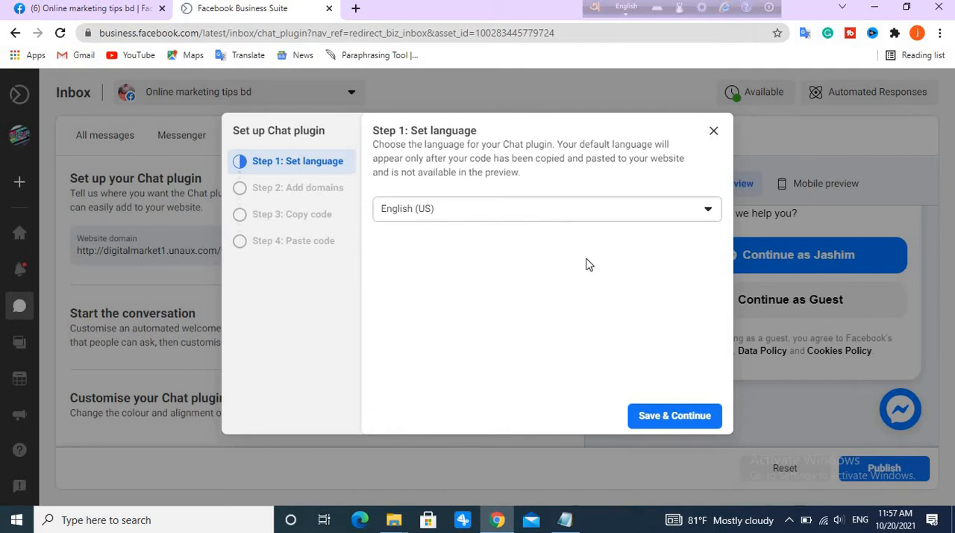
click(672, 421)
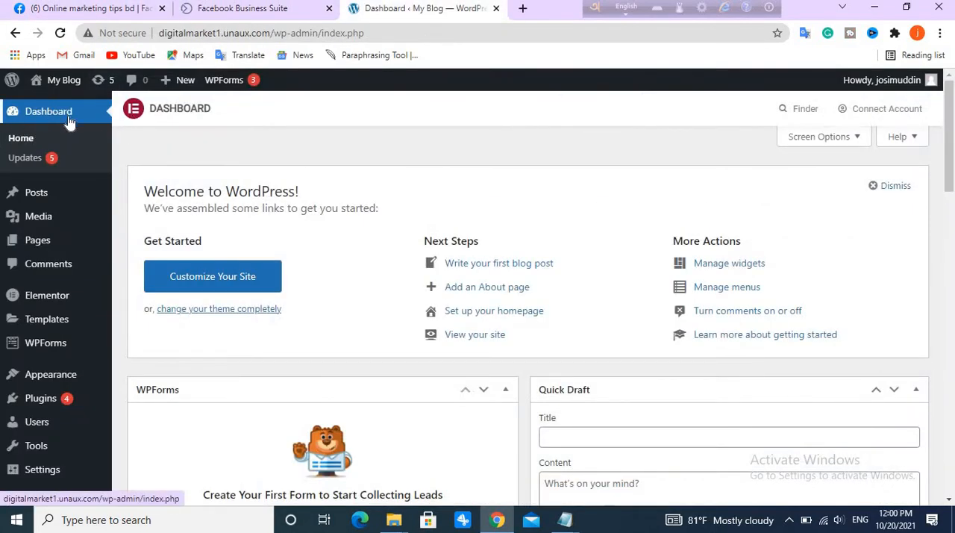
Select the full web address of the WordPress dashboard and return to the Chat plugin setup in Facebook Business Suite.
mouse_move(215, 88)
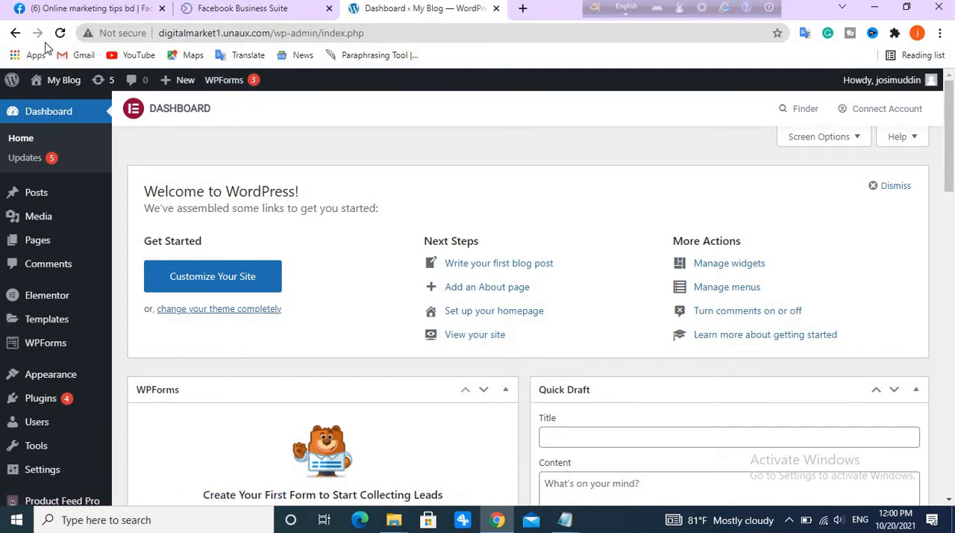
click(191, 37)
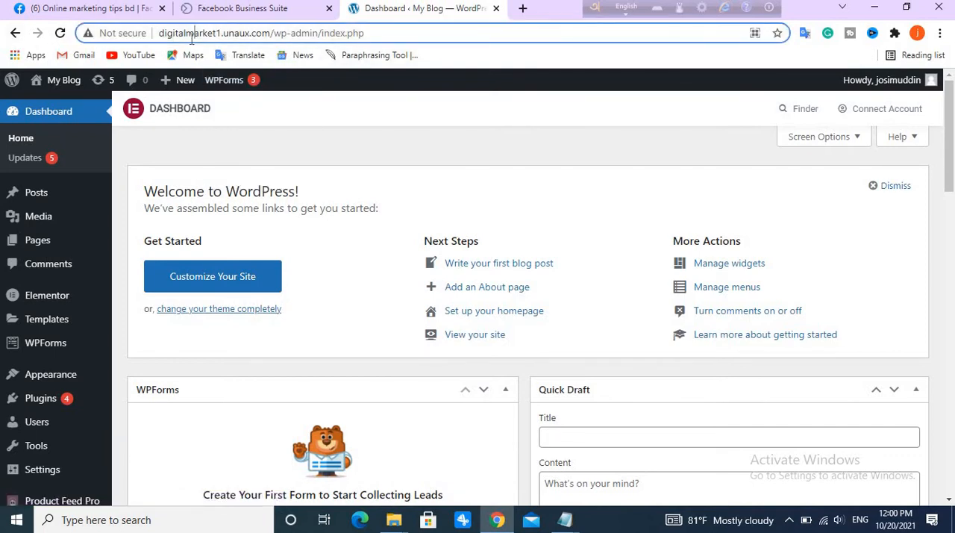
double_click(192, 37)
drag(202, 37, 235, 33)
drag(382, 33, 158, 45)
click(240, 8)
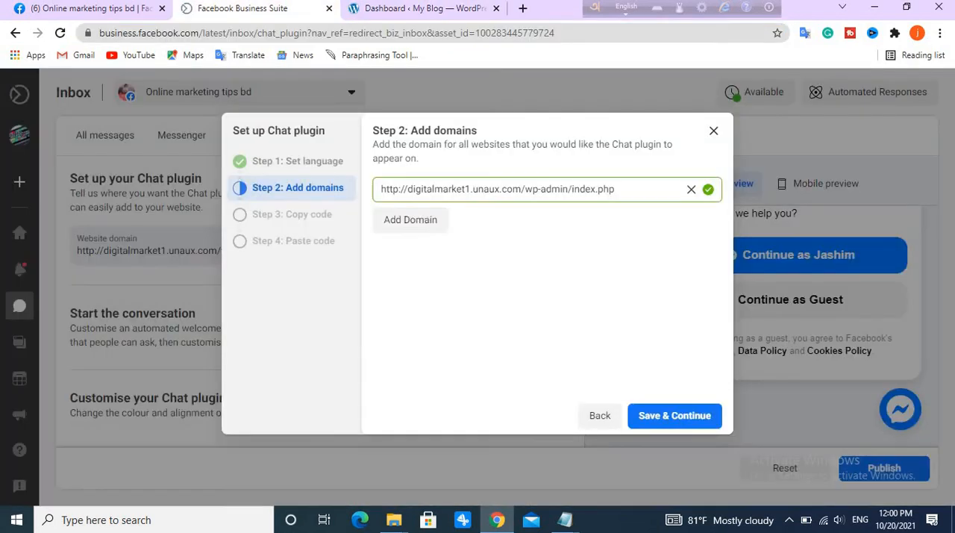
drag(622, 189, 427, 188)
click(634, 191)
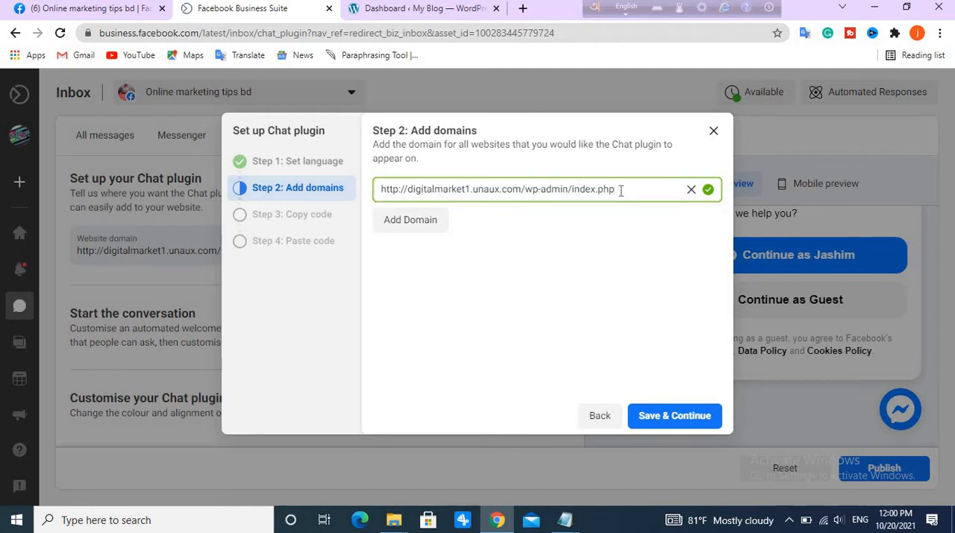
click(679, 416)
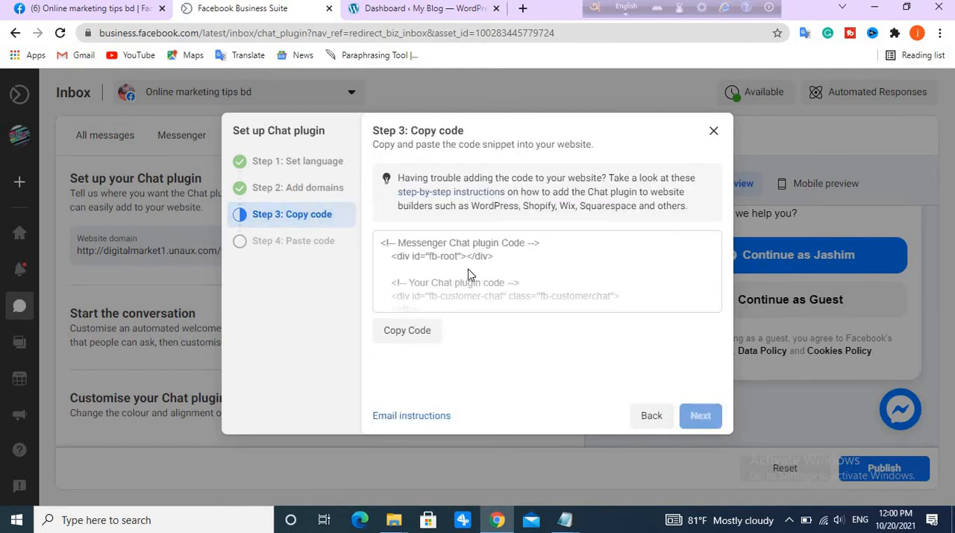
Copy the Messenger Chat plugin code, opening the step-by-step instructions alongside, and continue to the paste-code step.
scroll(421, 285, down, 5)
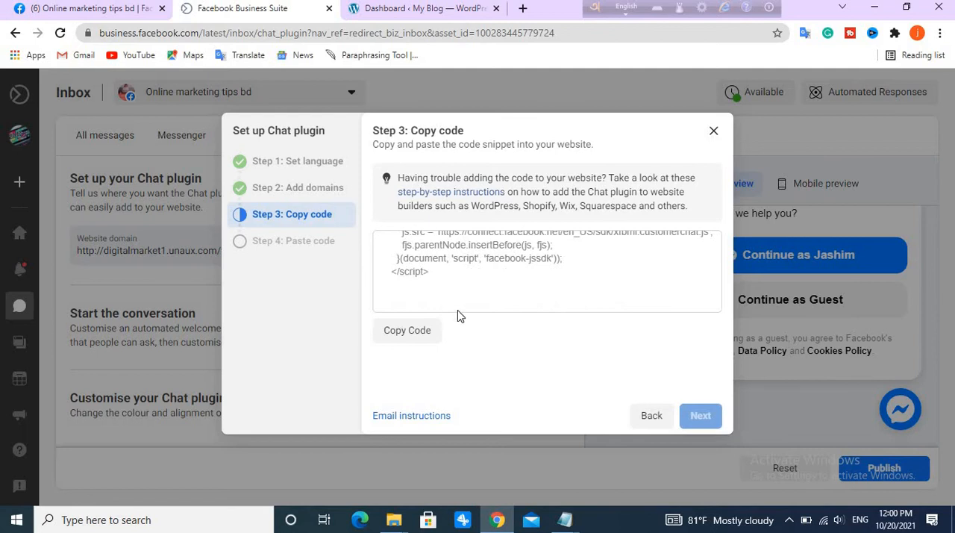
scroll(444, 269, up, 5)
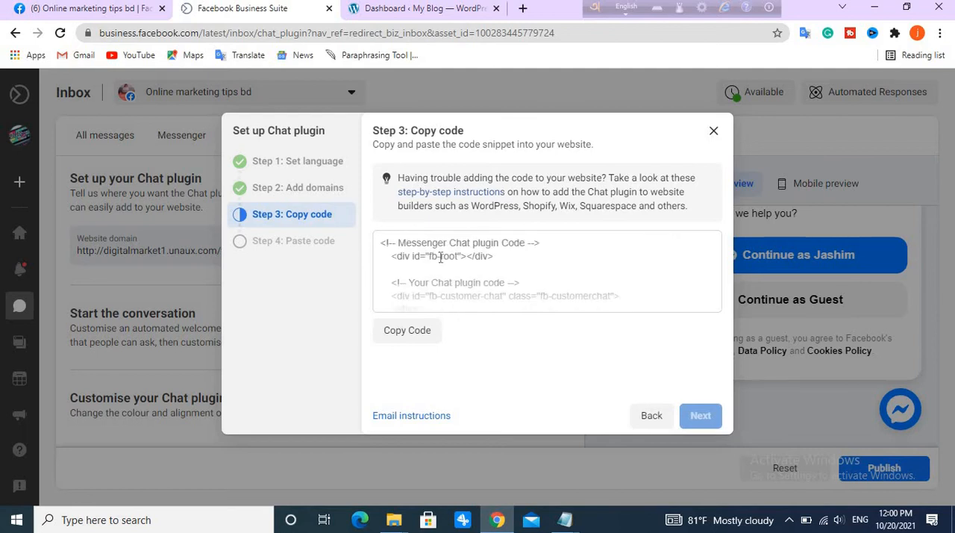
click(403, 338)
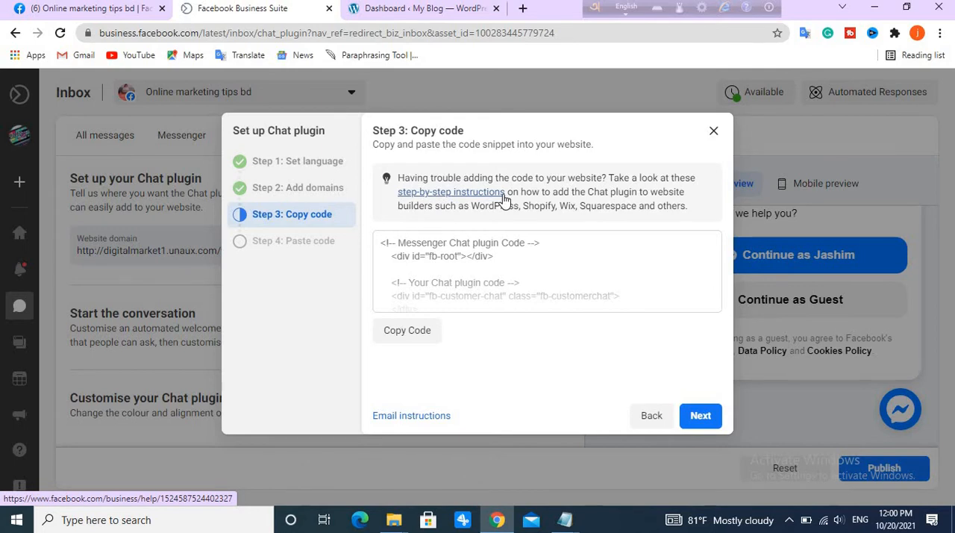
click(478, 196)
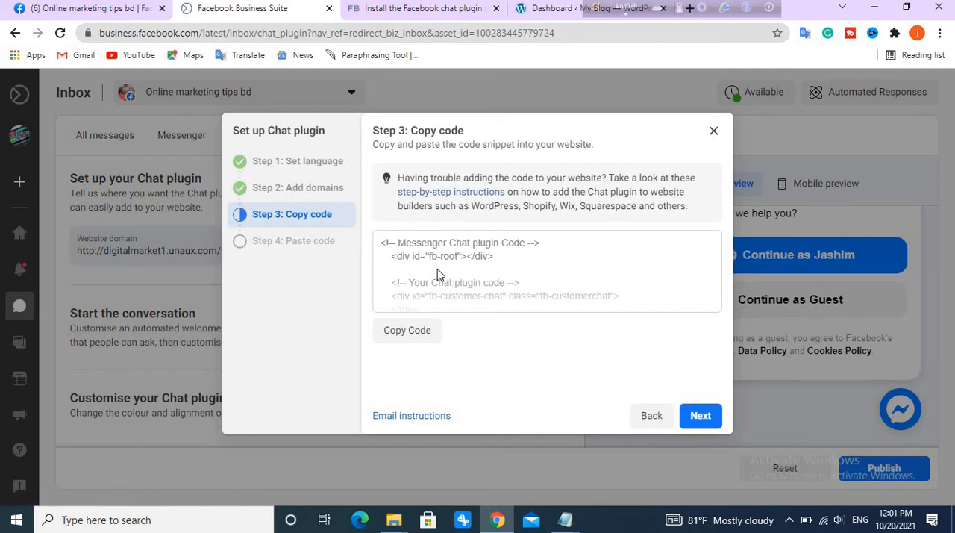
click(420, 333)
click(700, 416)
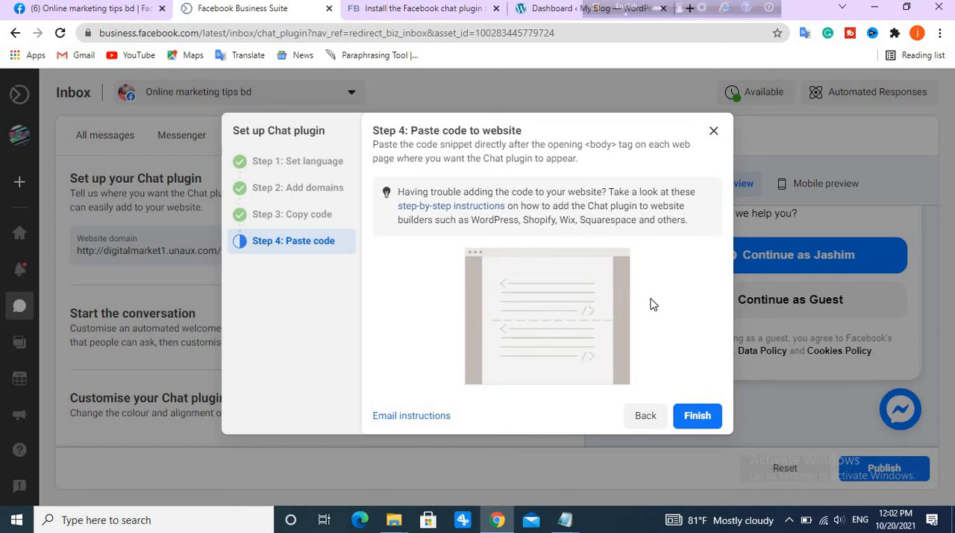
Switch to the WordPress dashboard and open the Astra theme's header.php in the Theme Editor.
click(553, 9)
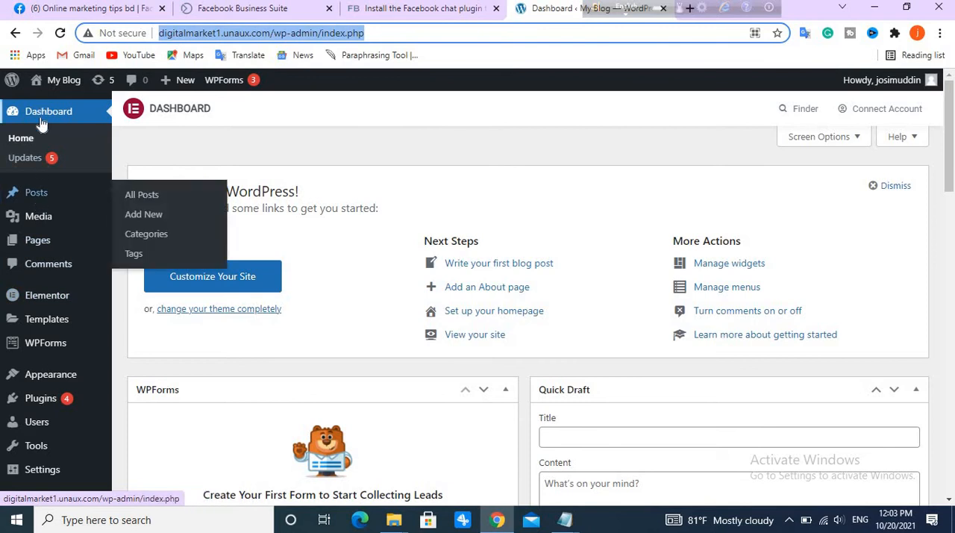
scroll(53, 338, down, 3)
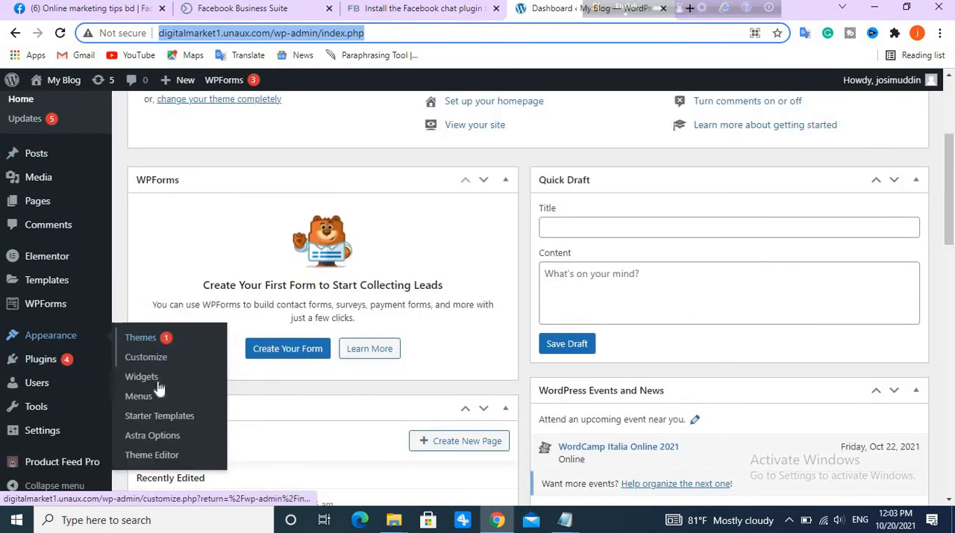
click(164, 455)
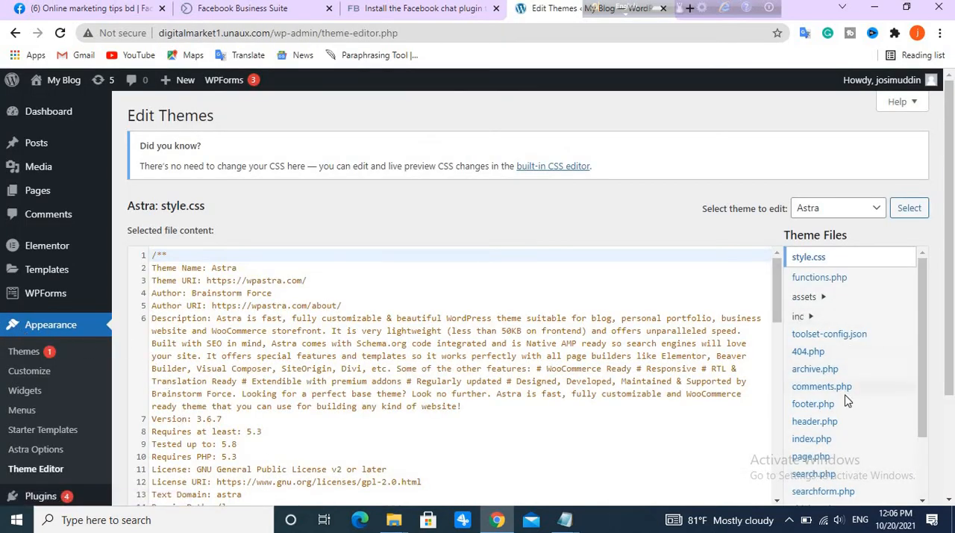
scroll(388, 347, down, 3)
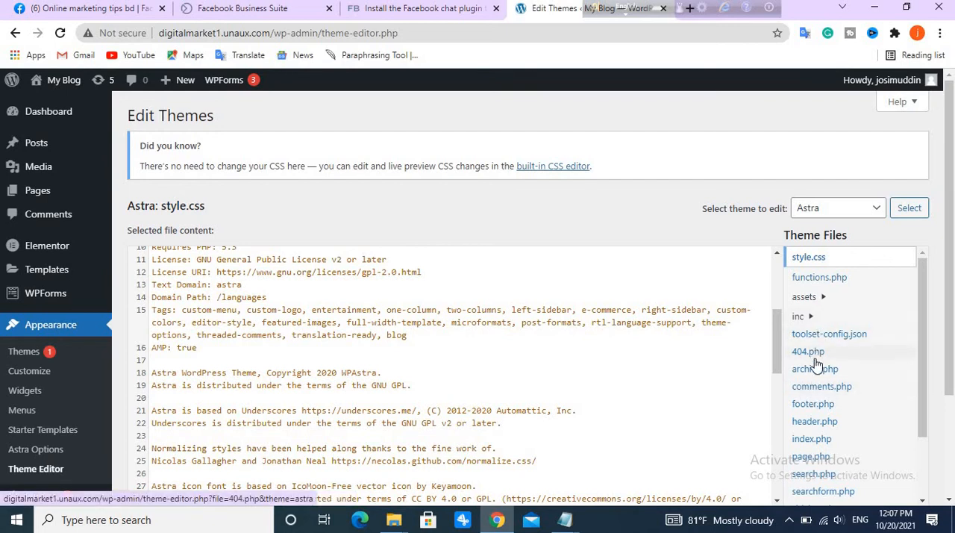
click(816, 428)
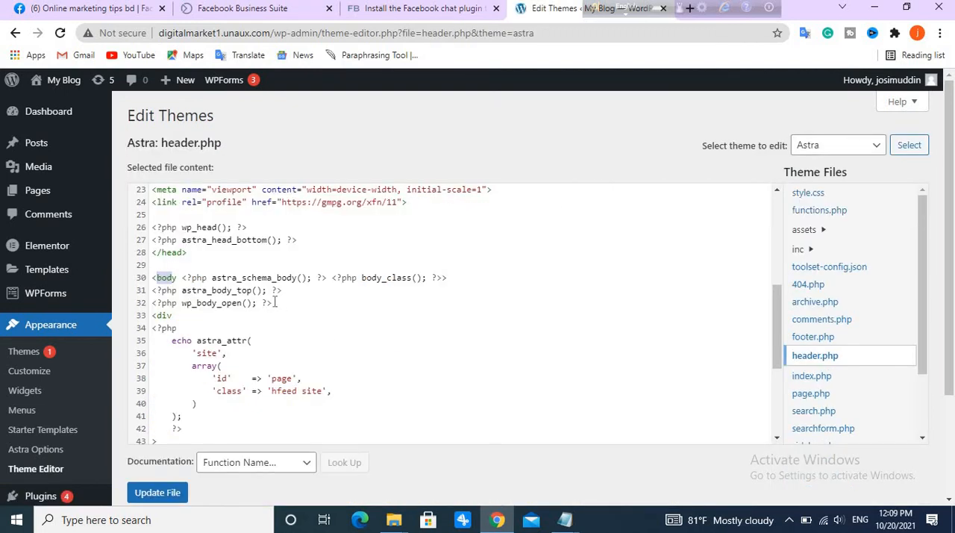
Search header.php for "bod" to locate the opening body tag and look through the surrounding code.
scroll(257, 249, up, 1)
scroll(224, 313, down, 4)
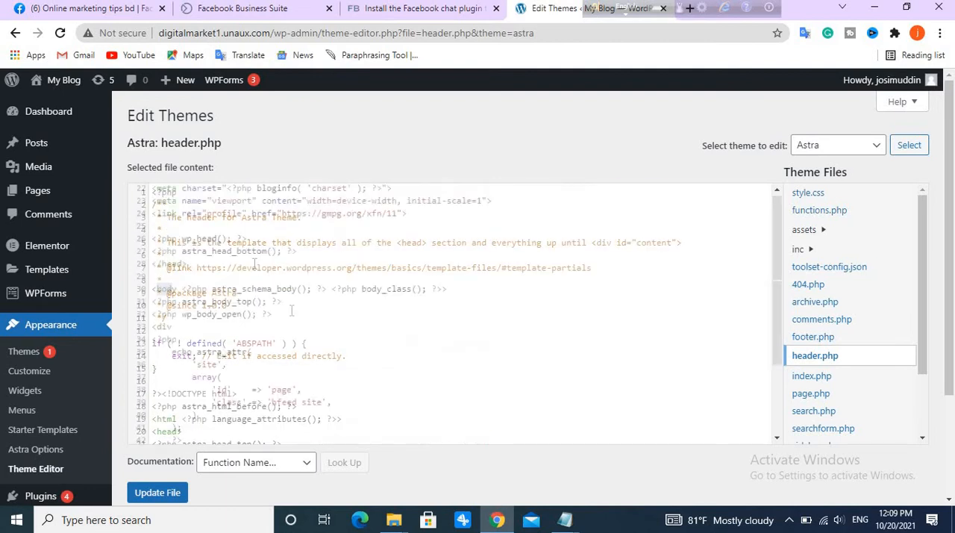
scroll(218, 342, up, 4)
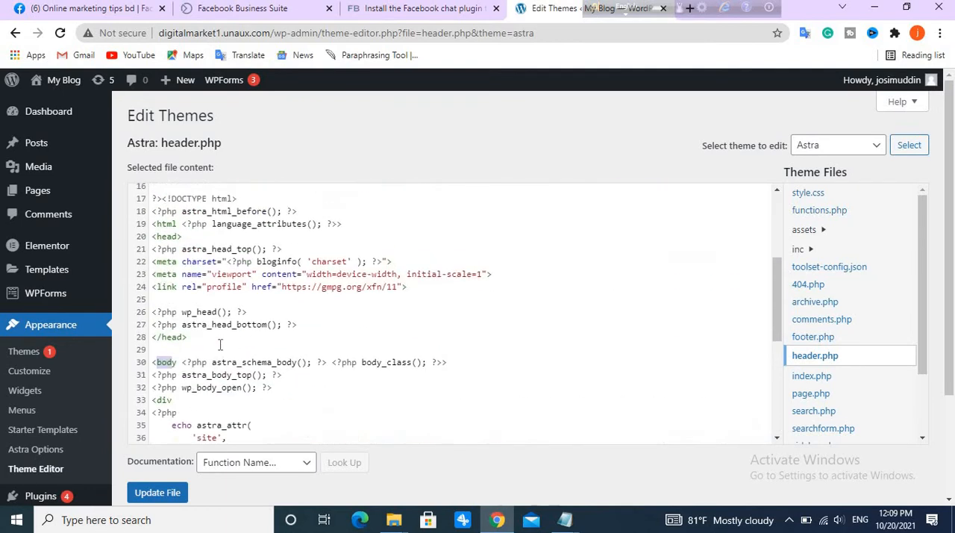
key(ctrl+f)
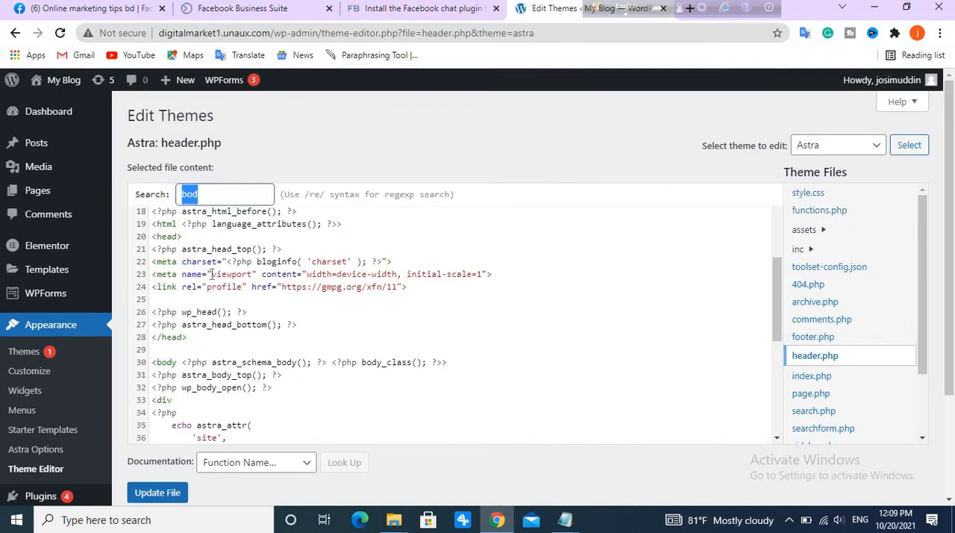
click(227, 195)
key(Return)
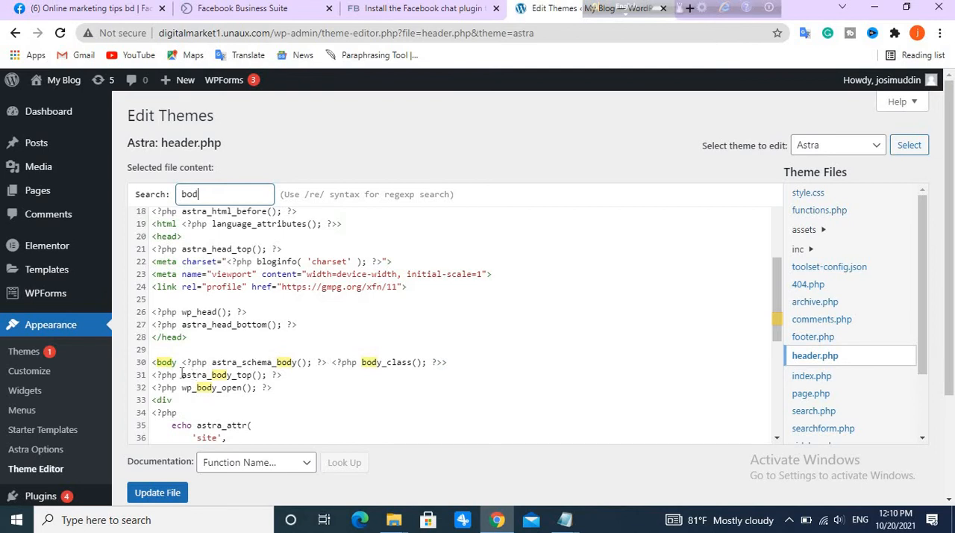
scroll(213, 402, down, 3)
scroll(213, 403, down, 2)
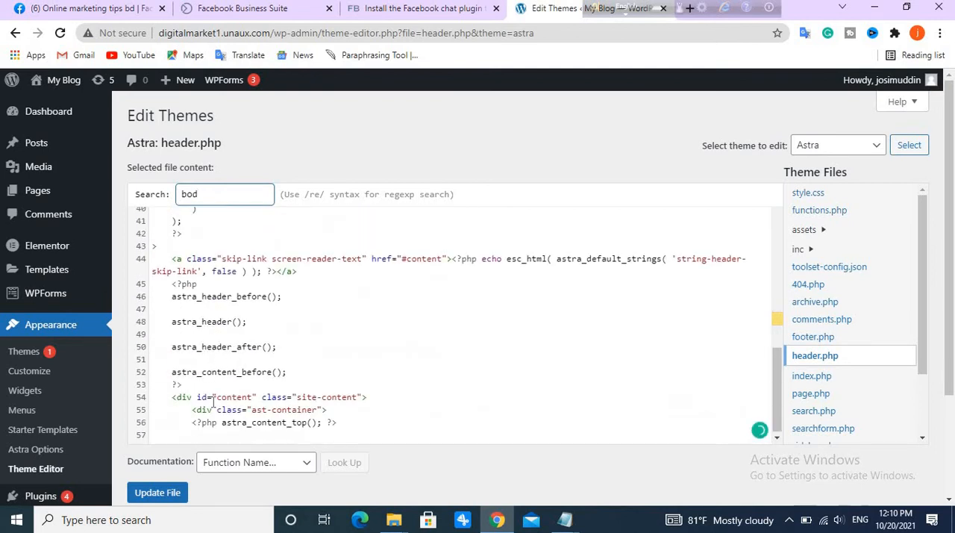
Add blank lines directly after the opening body tag in header.php and paste the Messenger Chat plugin code there.
scroll(214, 396, up, 12)
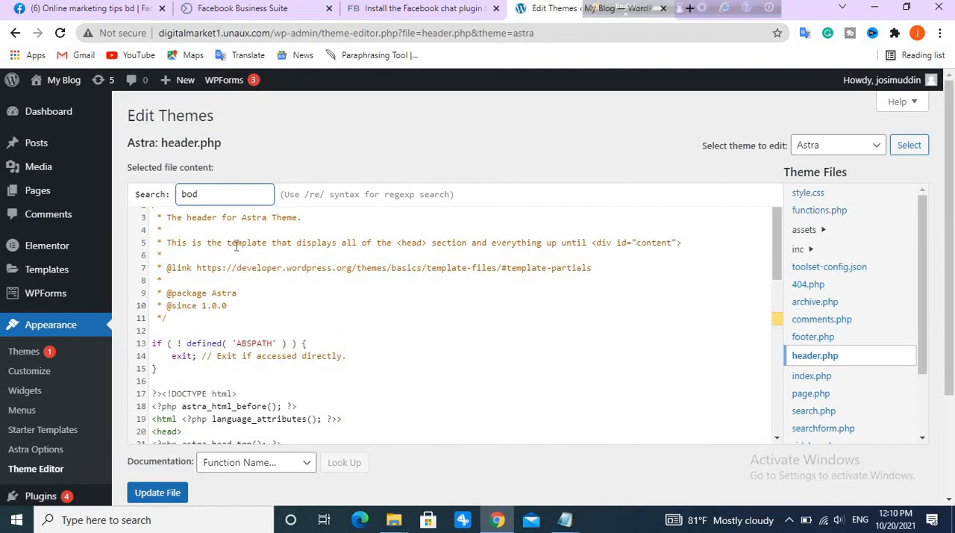
scroll(278, 319, down, 4)
scroll(278, 318, down, 3)
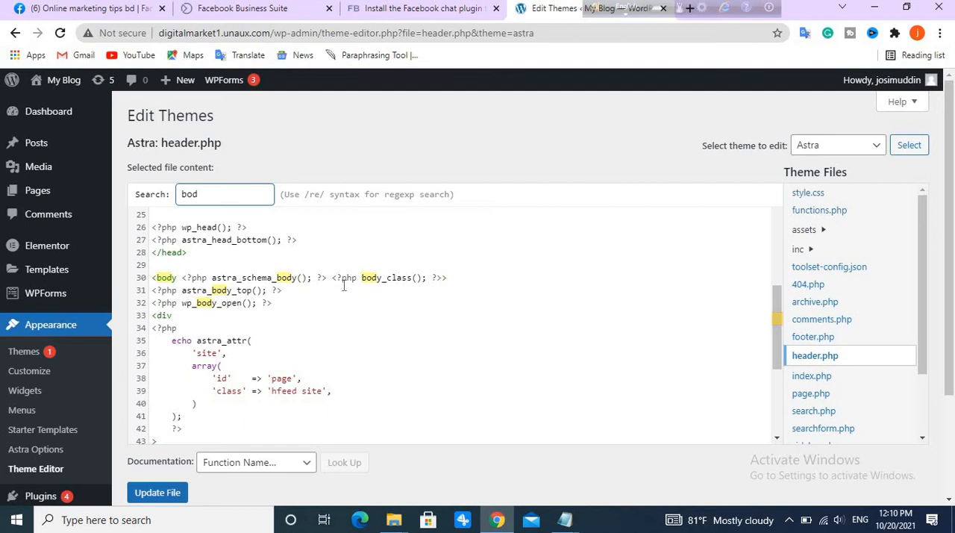
click(450, 278)
key(Return)
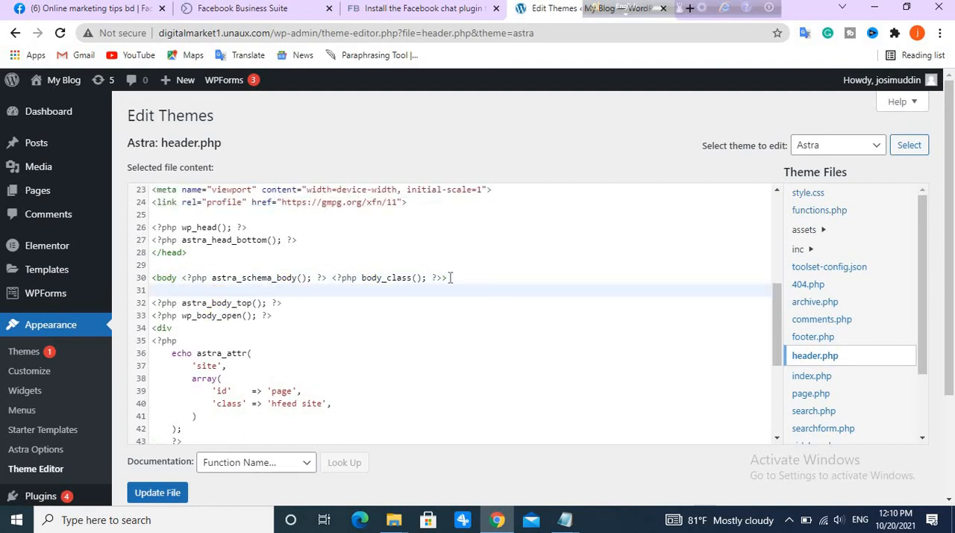
key(Return)
key(Return)
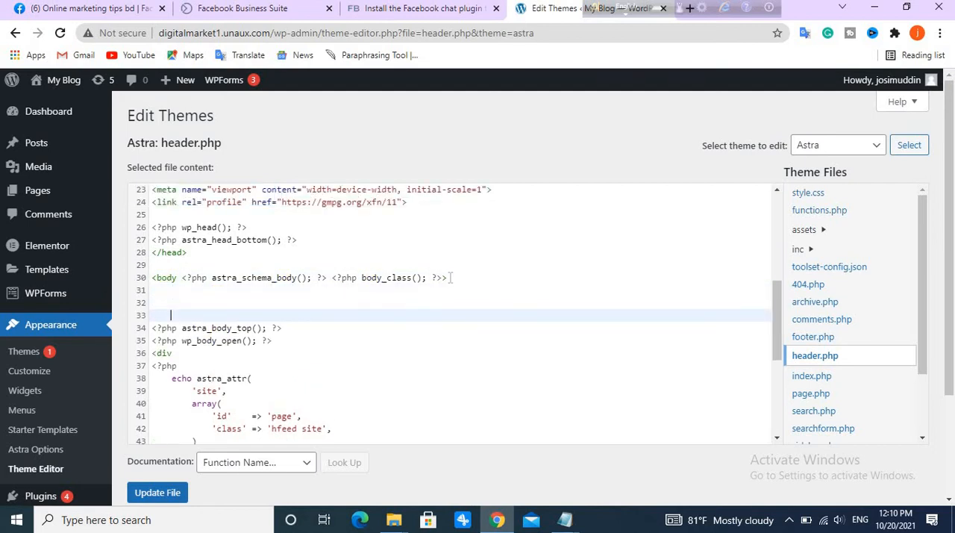
click(190, 300)
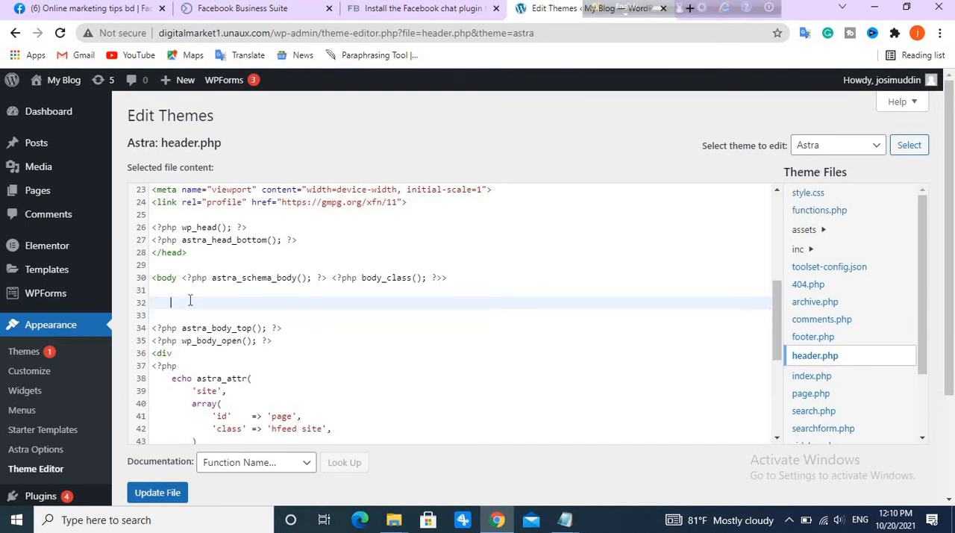
key(ctrl+v)
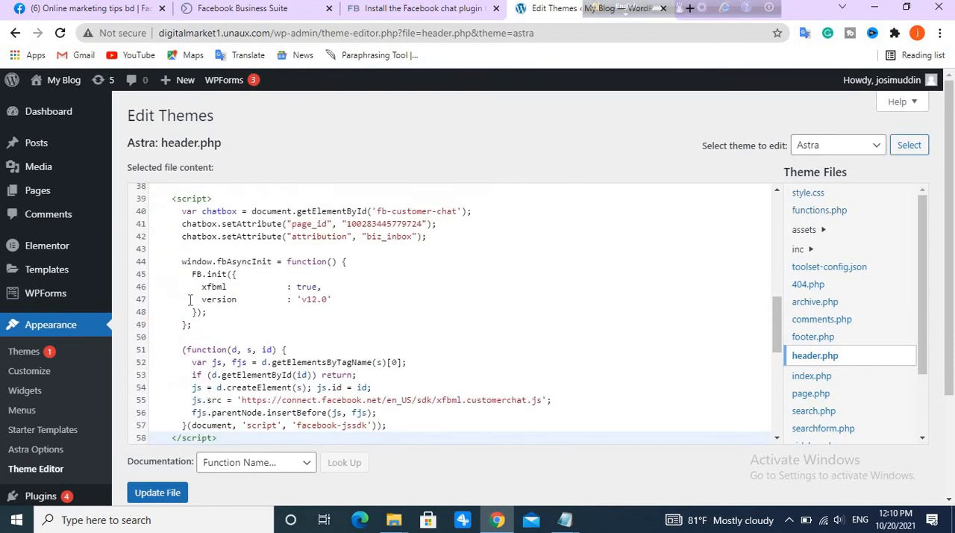
Check the pasted snippet's placement after the body tag against the Chat plugin's paste-code step in Facebook Business Suite.
scroll(190, 300, up, 4)
scroll(201, 380, down, 5)
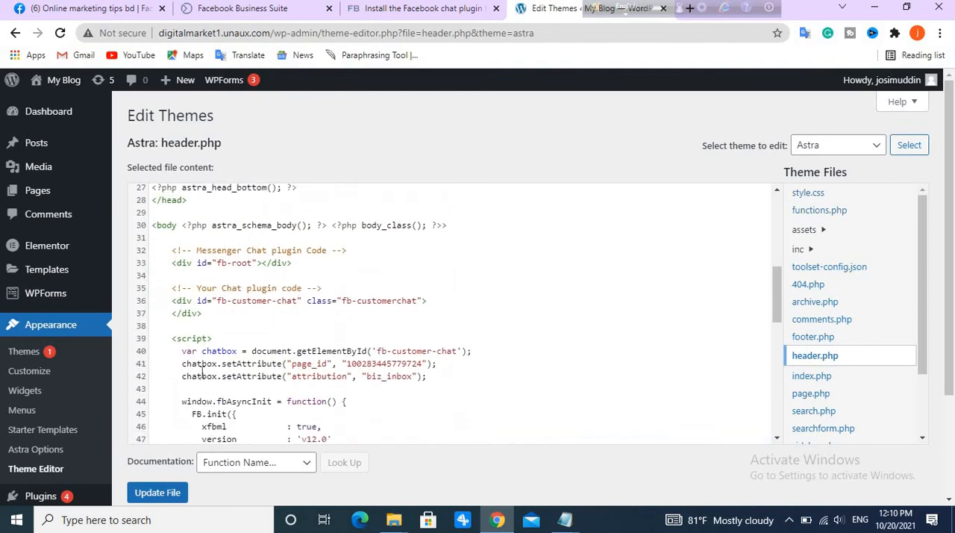
scroll(207, 392, up, 5)
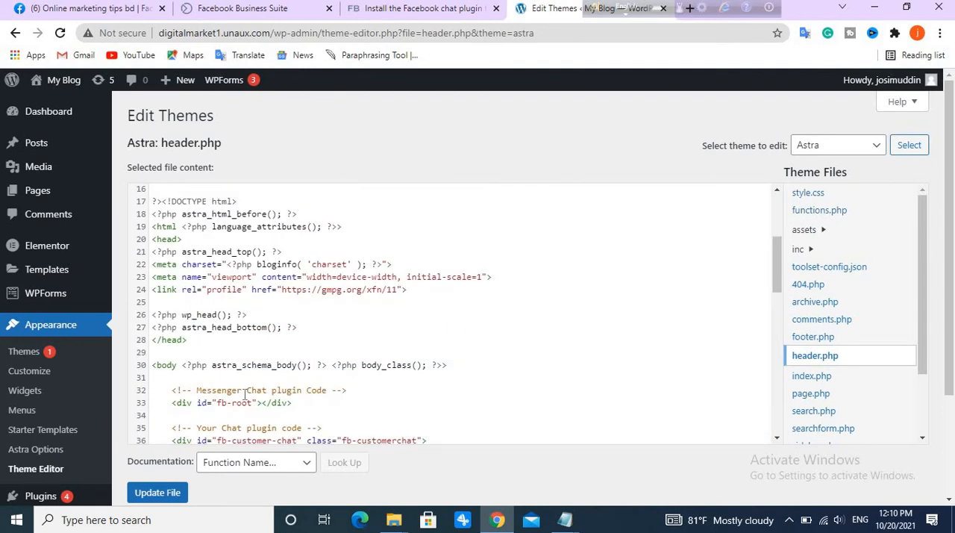
scroll(246, 397, down, 2)
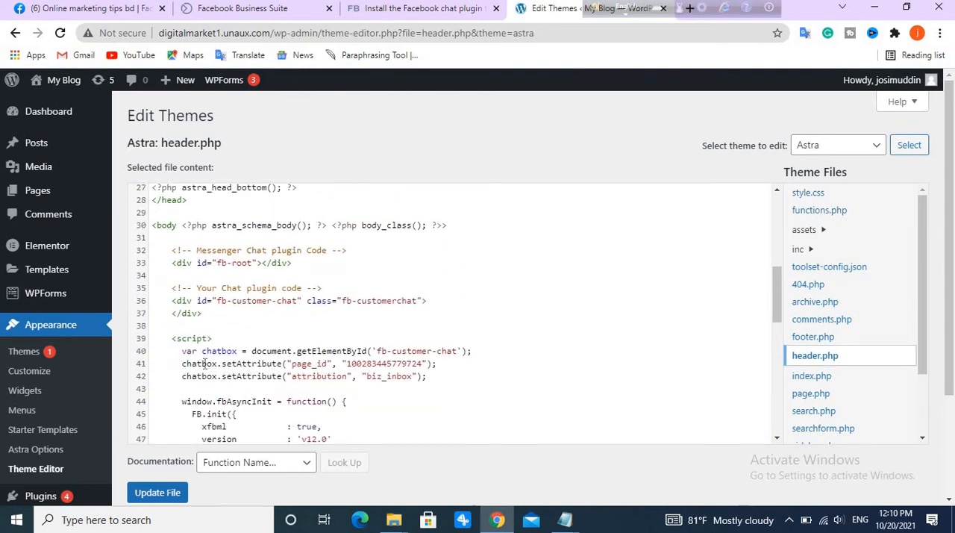
click(418, 9)
click(271, 11)
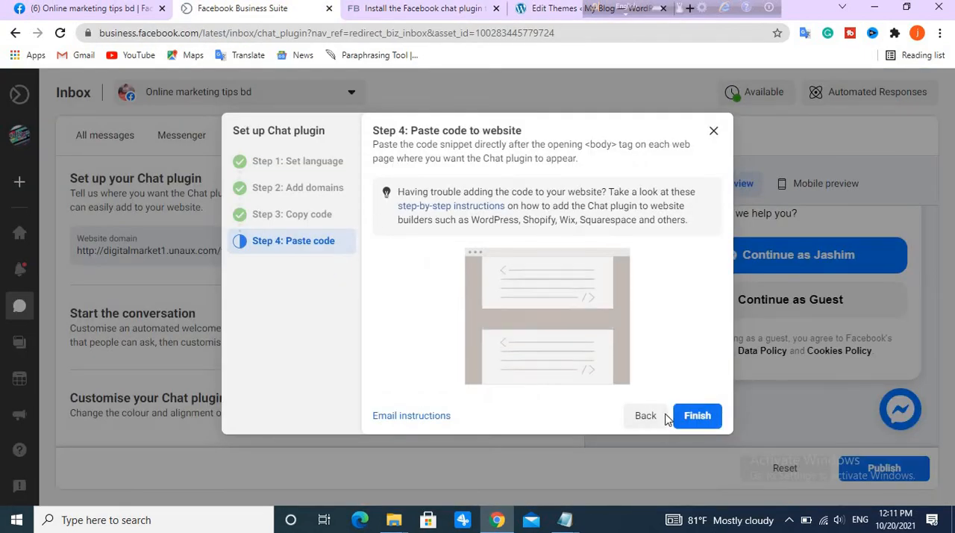
click(552, 8)
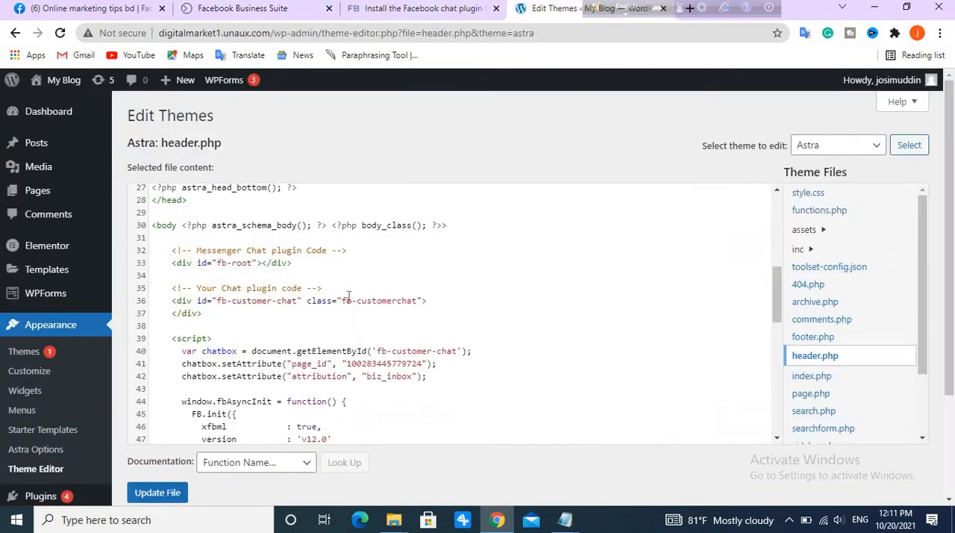
Look through the rest of header.php and try to update the file with the inserted chat code.
scroll(263, 348, down, 5)
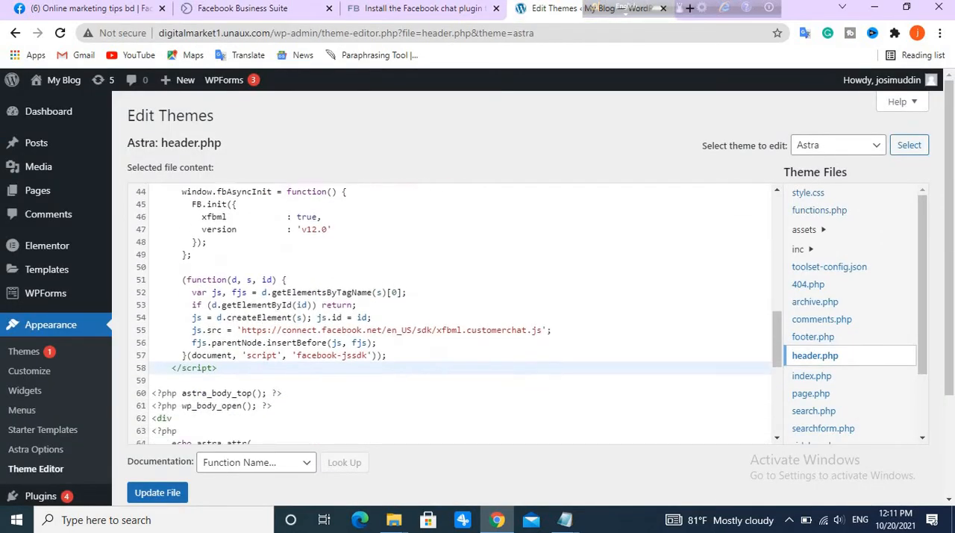
scroll(348, 386, down, 5)
scroll(640, 352, down, 2)
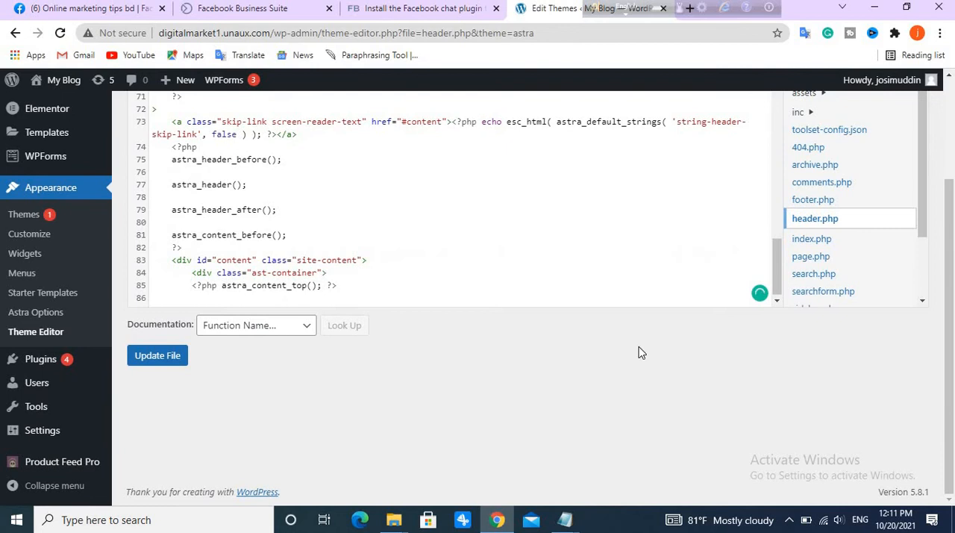
click(158, 356)
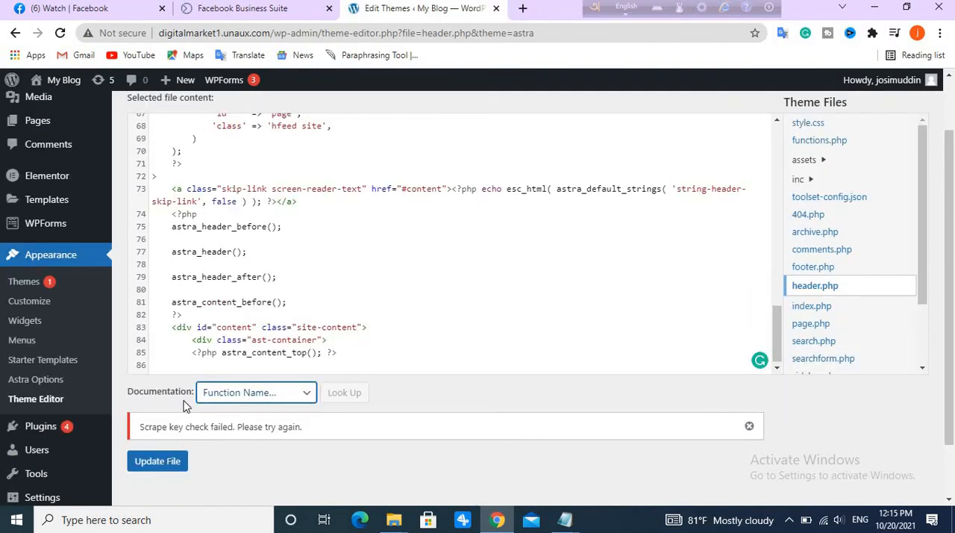
scroll(248, 287, down, 1)
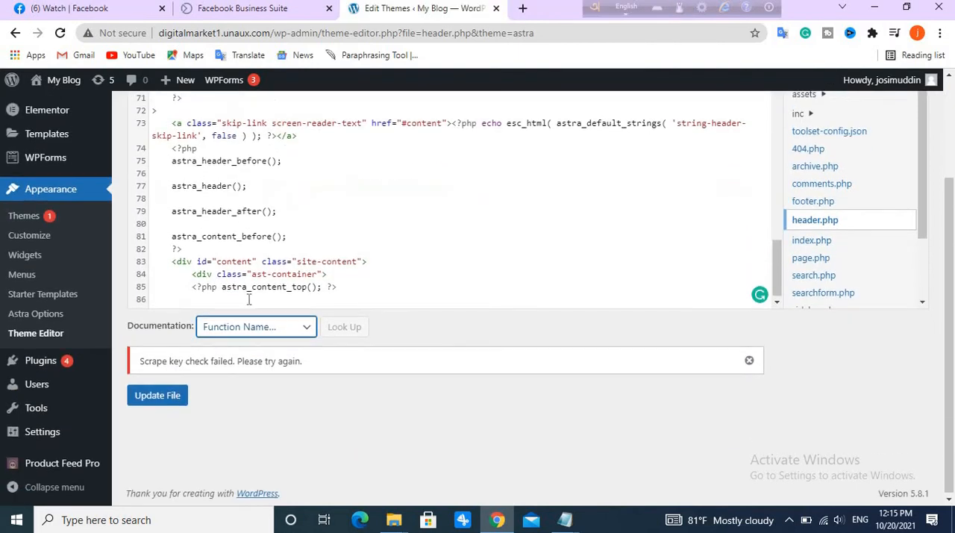
scroll(353, 235, up, 1)
scroll(354, 235, up, 1)
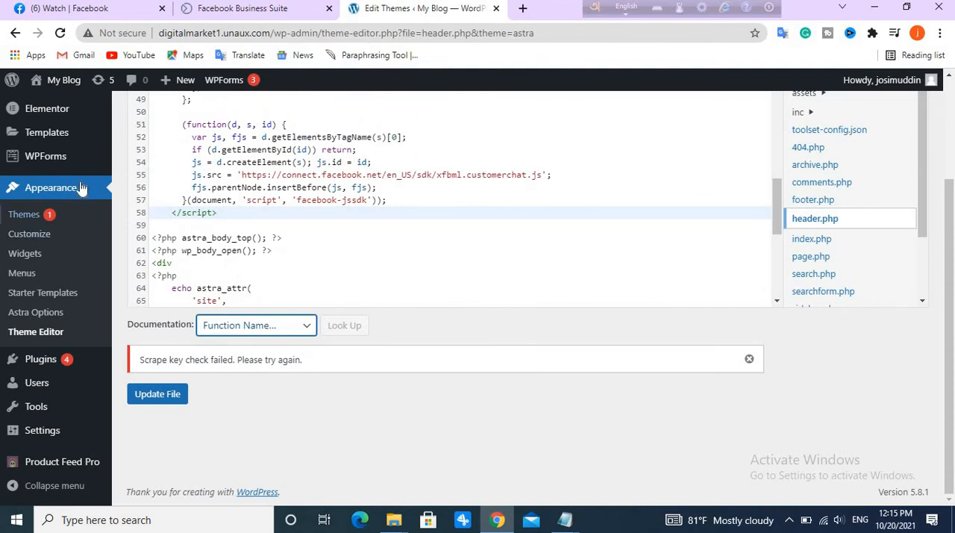
scroll(81, 190, up, 2)
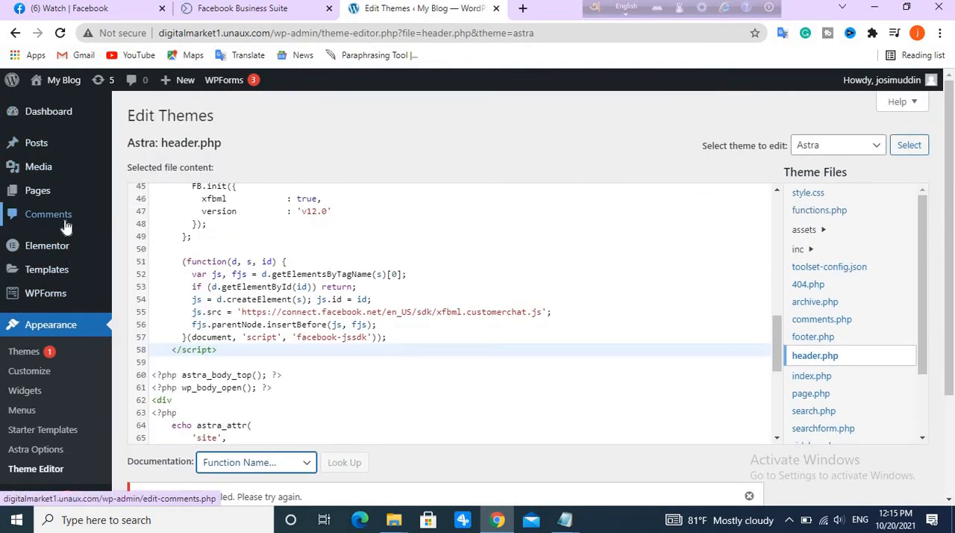
mouse_move(3, 258)
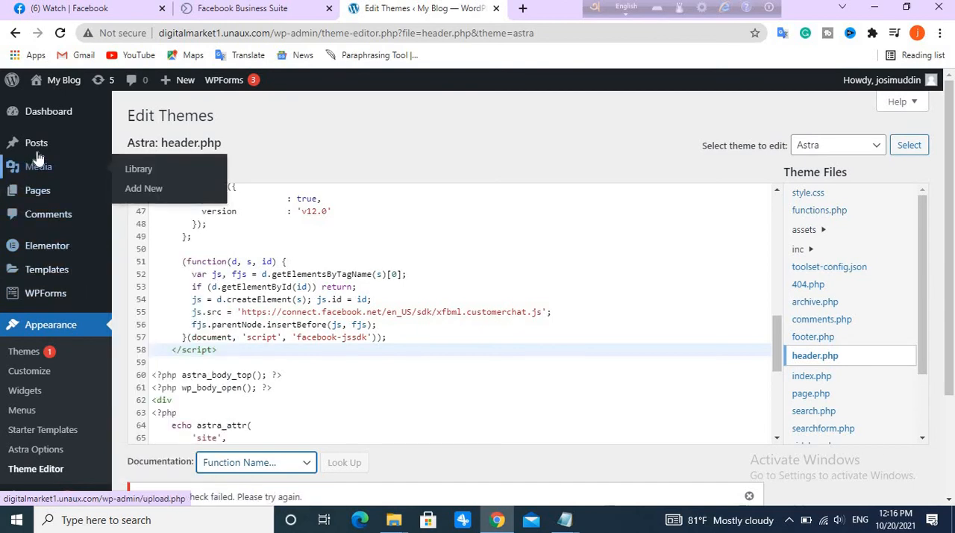
scroll(261, 336, down, 2)
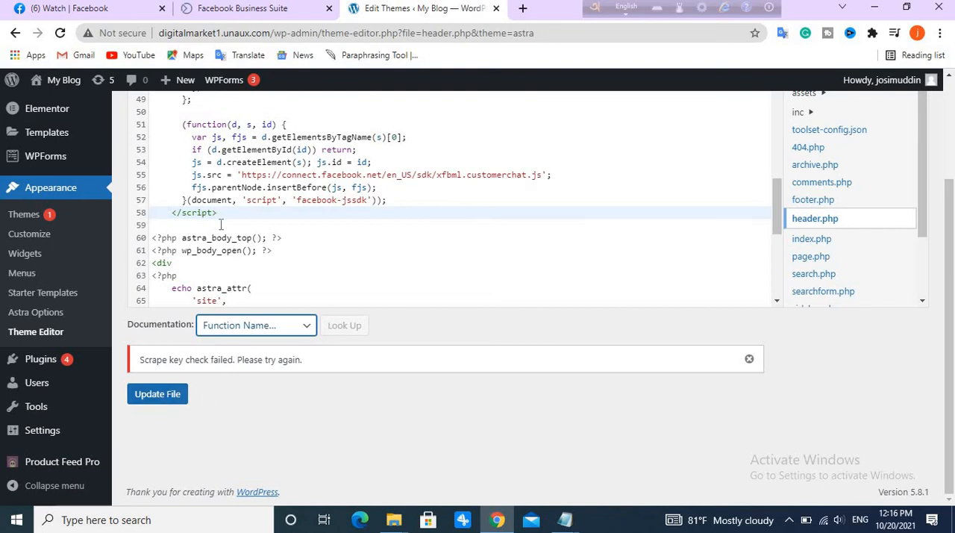
Switch to Facebook Business Suite, finish the Chat plugin setup and publish the plugin.
click(287, 9)
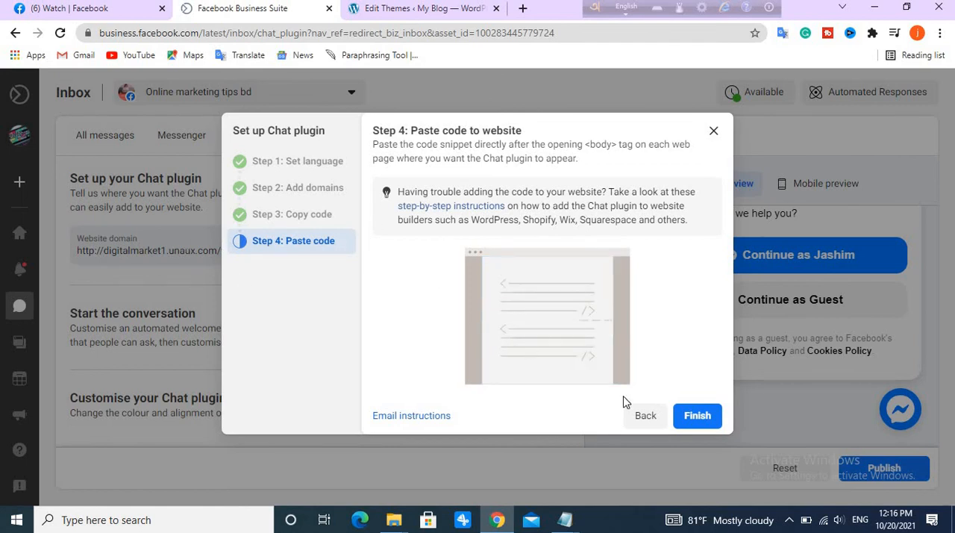
click(697, 416)
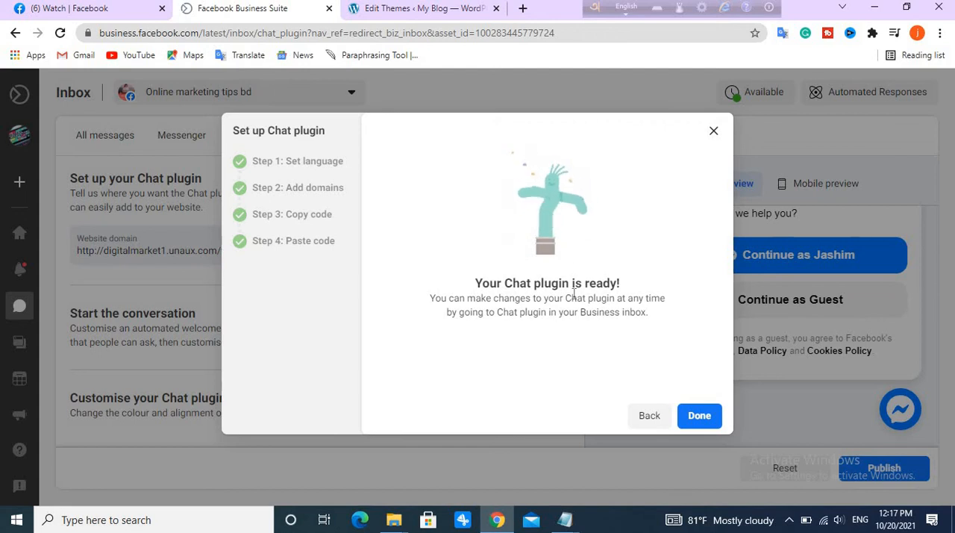
click(697, 415)
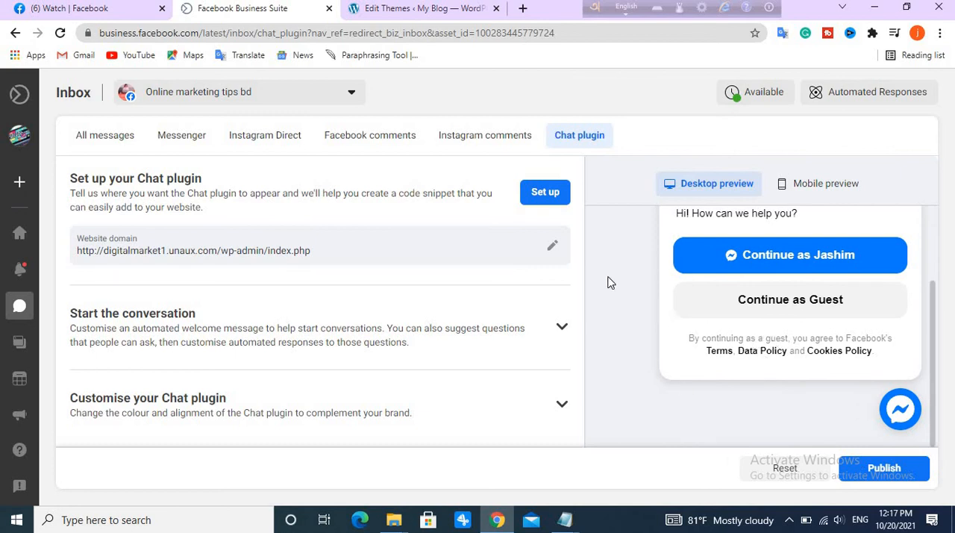
click(888, 469)
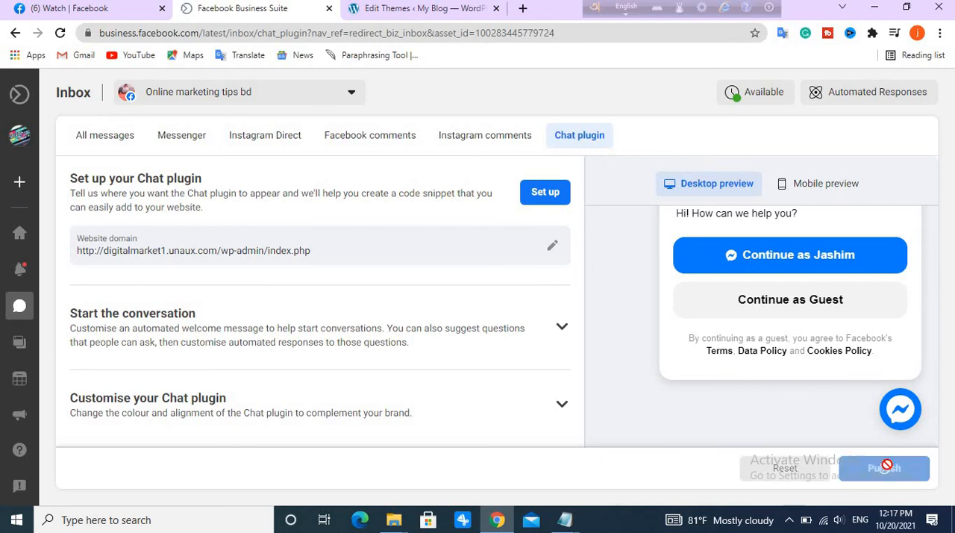